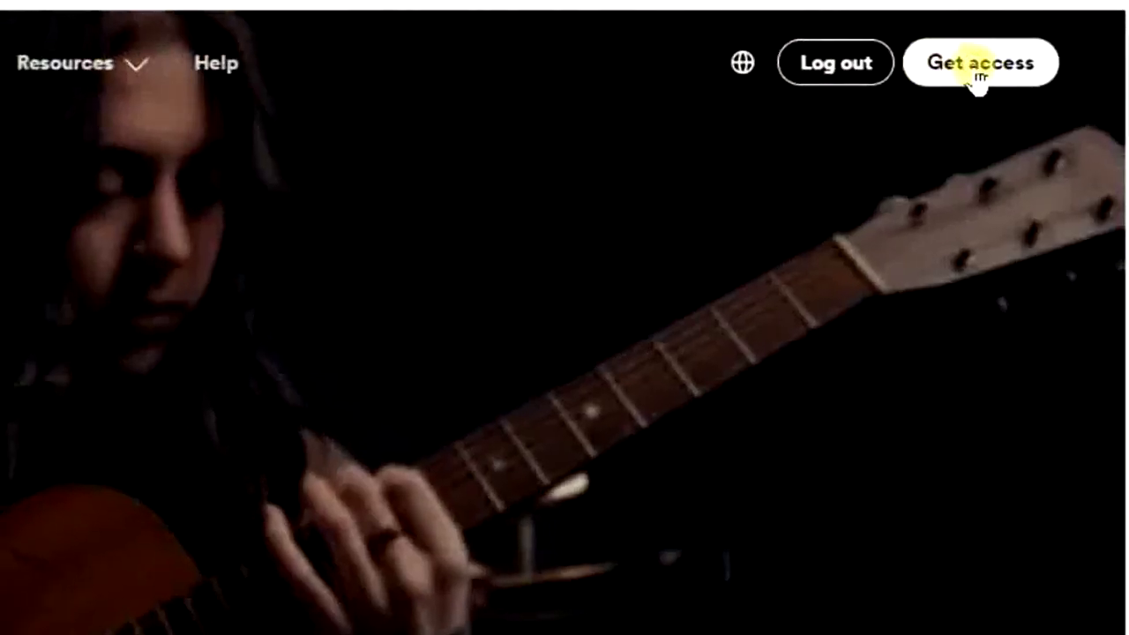
Start getting access to Spotify for Artists as an artist or manager
{"action": "left_click", "coordinate": [973, 70]}
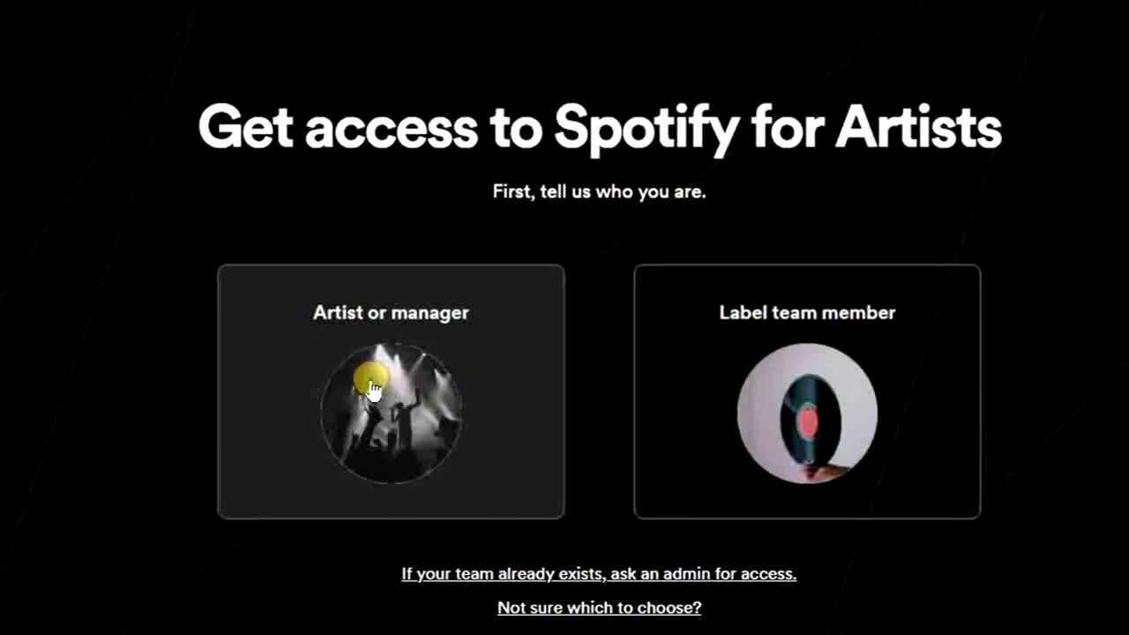
{"action": "left_click", "coordinate": [372, 388]}
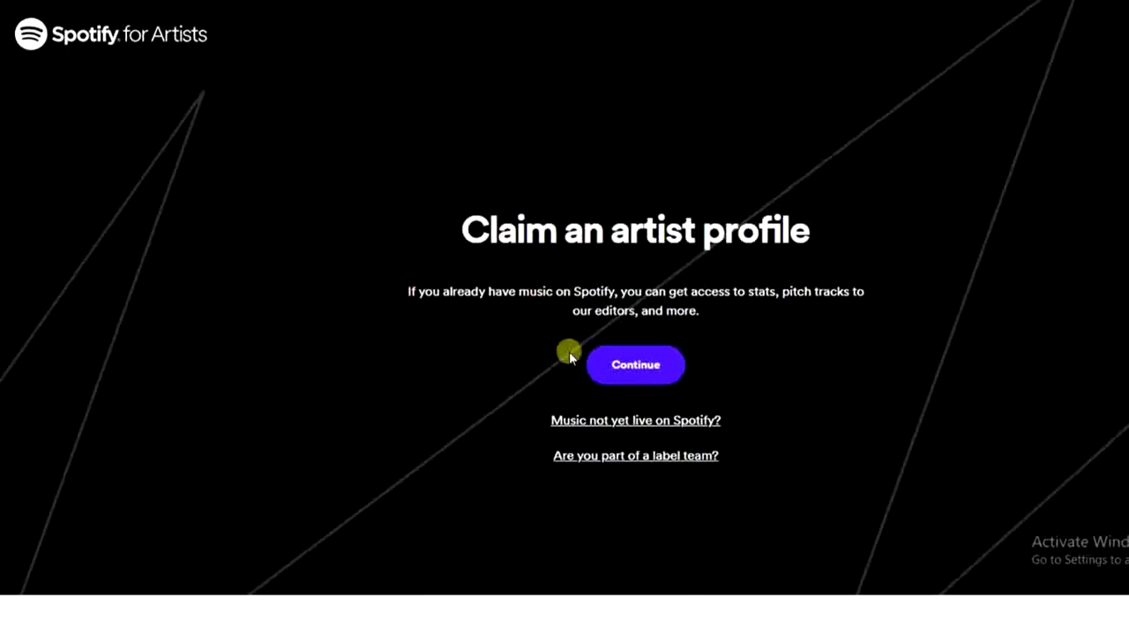
Choose to claim an existing artist profile and confirm the signed-in Spotify account
{"action": "left_click", "coordinate": [630, 376]}
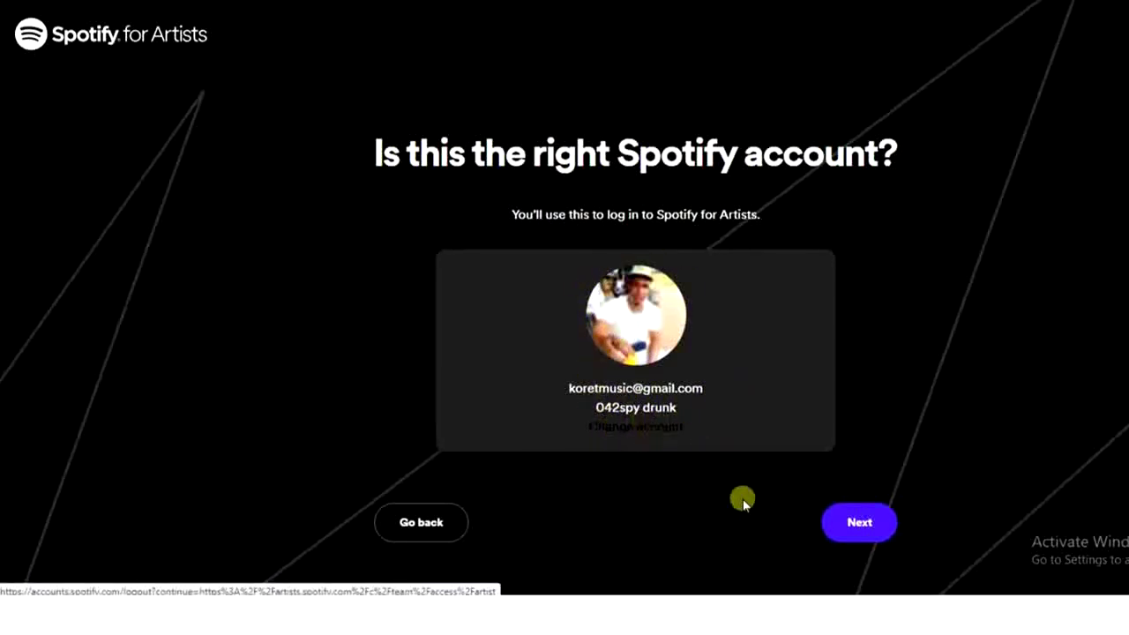
{"action": "left_click", "coordinate": [856, 522]}
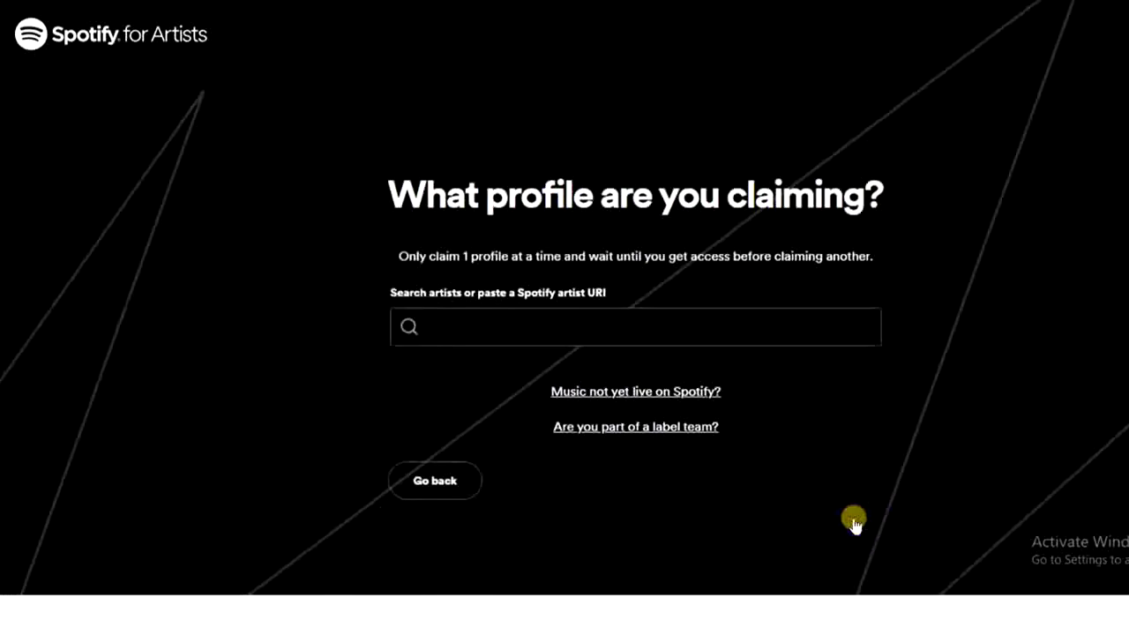
Search for the artist by name and select their profile from the results
{"action": "left_click", "coordinate": [746, 322]}
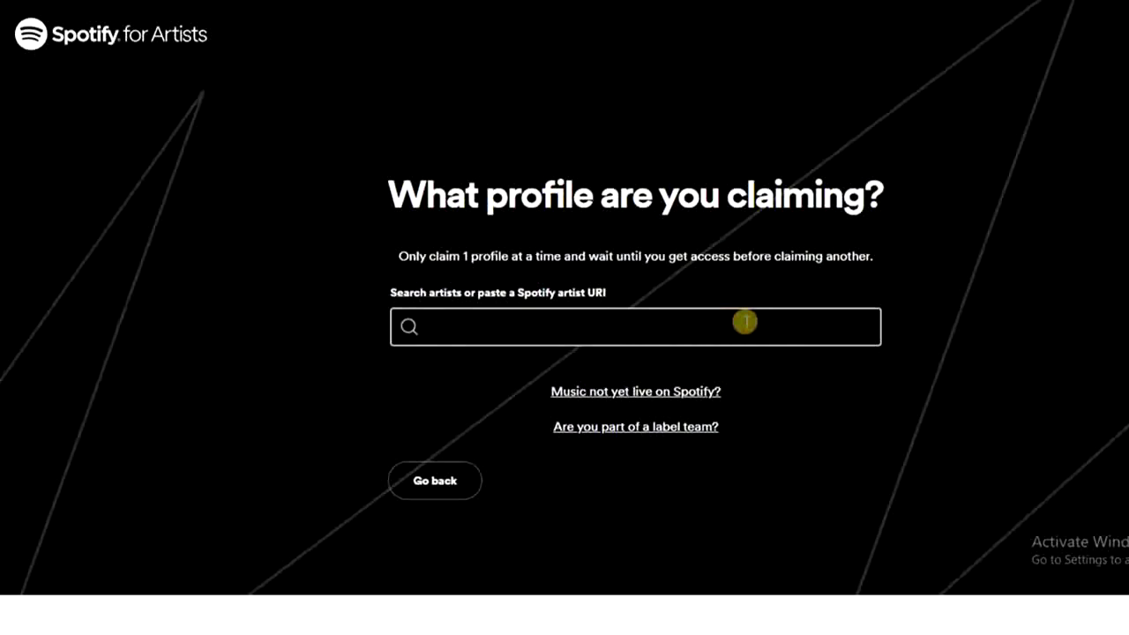
{"action": "type", "text": "is"}
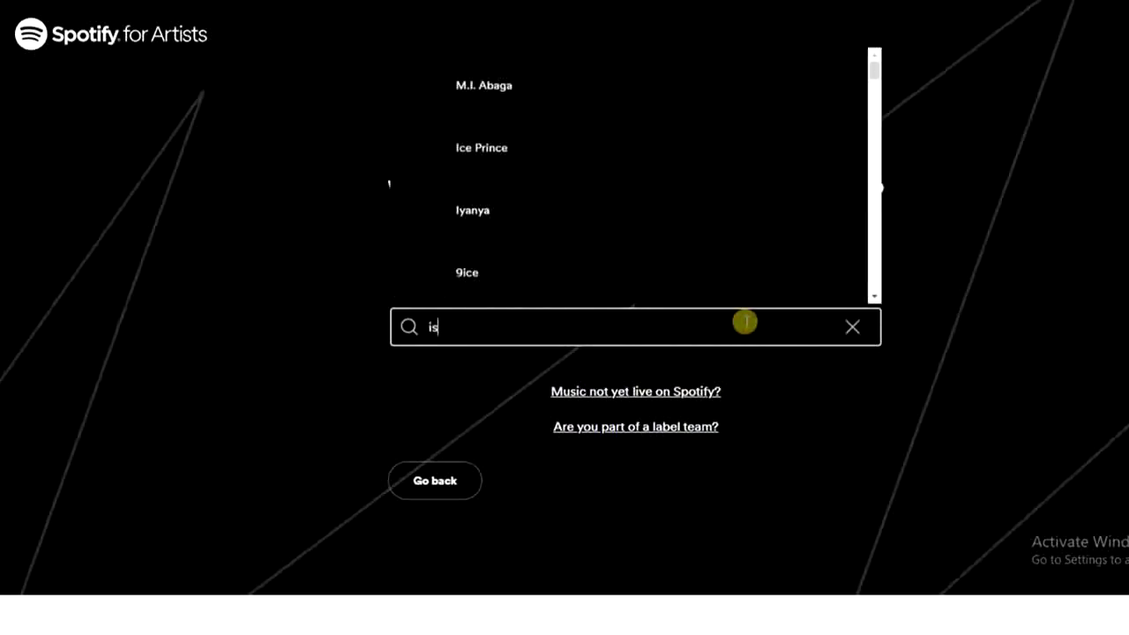
{"action": "type", "text": "aac ok"}
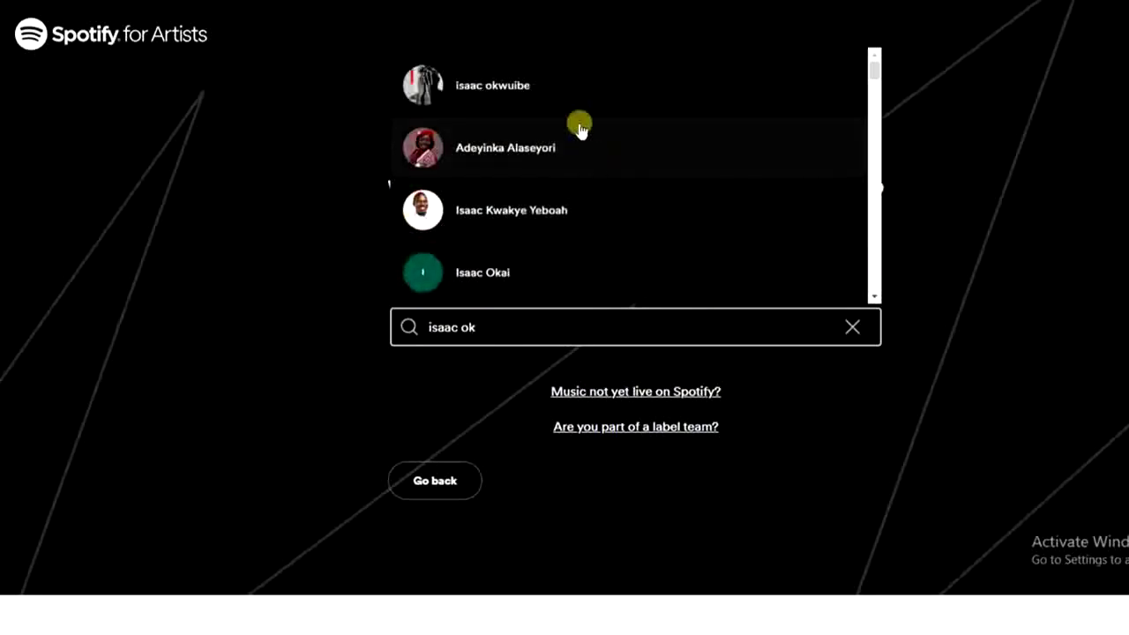
{"action": "left_click", "coordinate": [527, 88]}
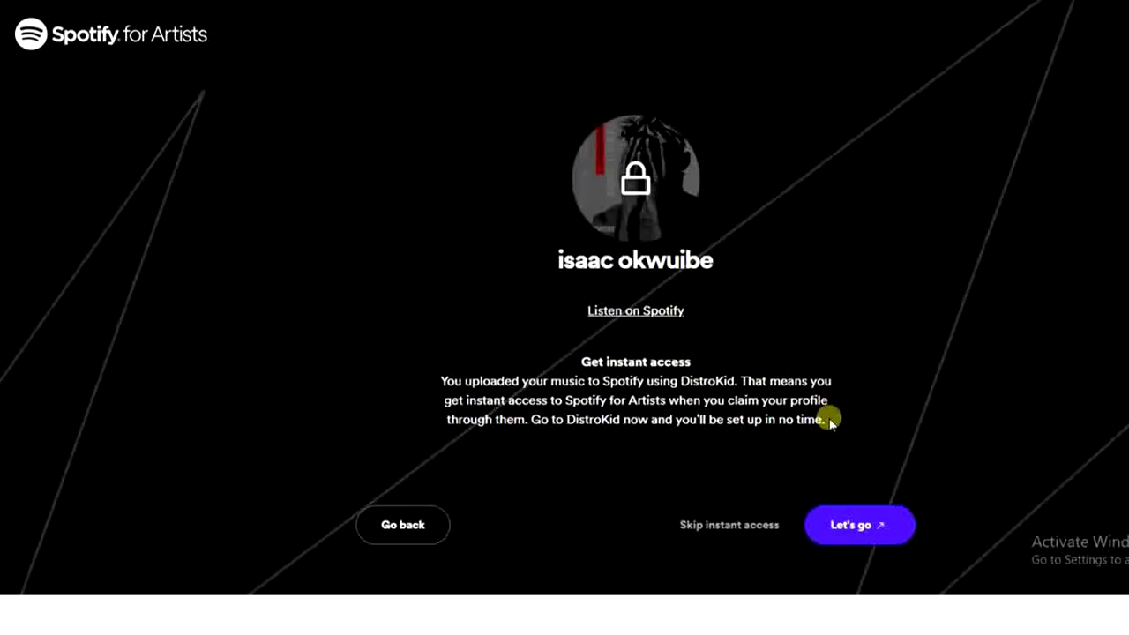
In DistroKid, request instant access for the chosen artist and authorise DistroKid on the Spotify account
{"action": "left_click", "coordinate": [847, 526]}
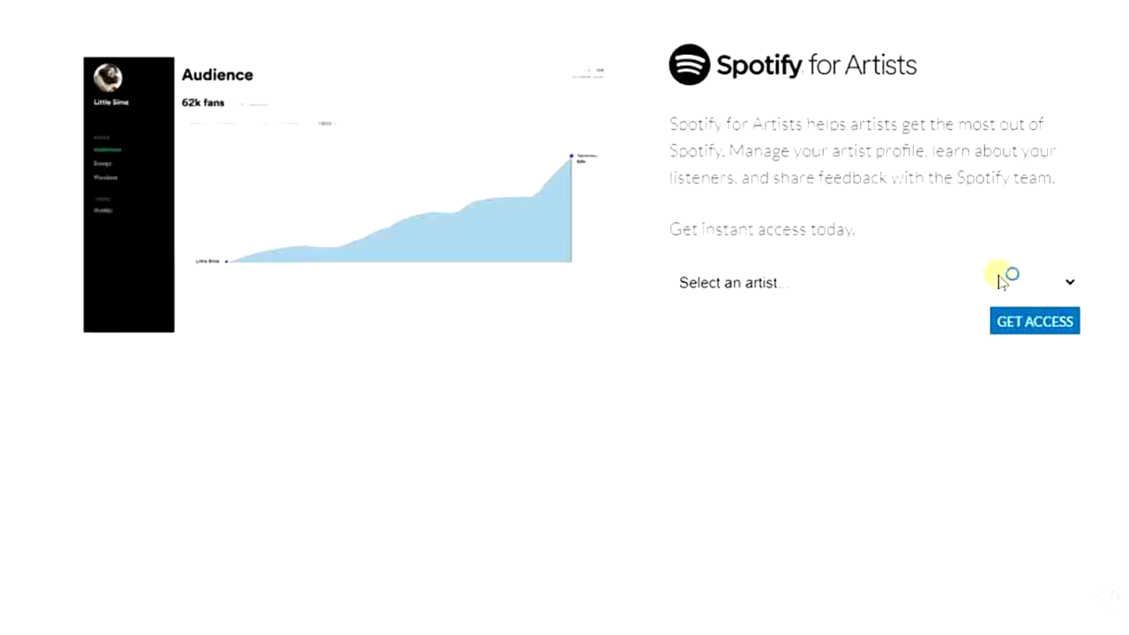
{"action": "left_click", "coordinate": [1064, 283]}
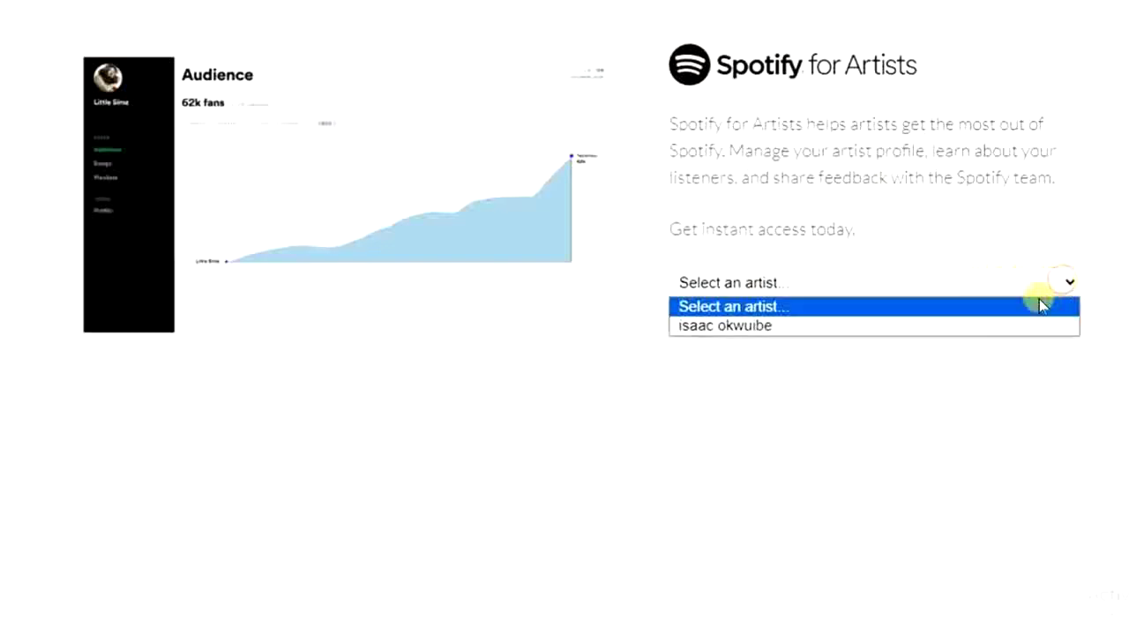
{"action": "left_click", "coordinate": [1019, 327]}
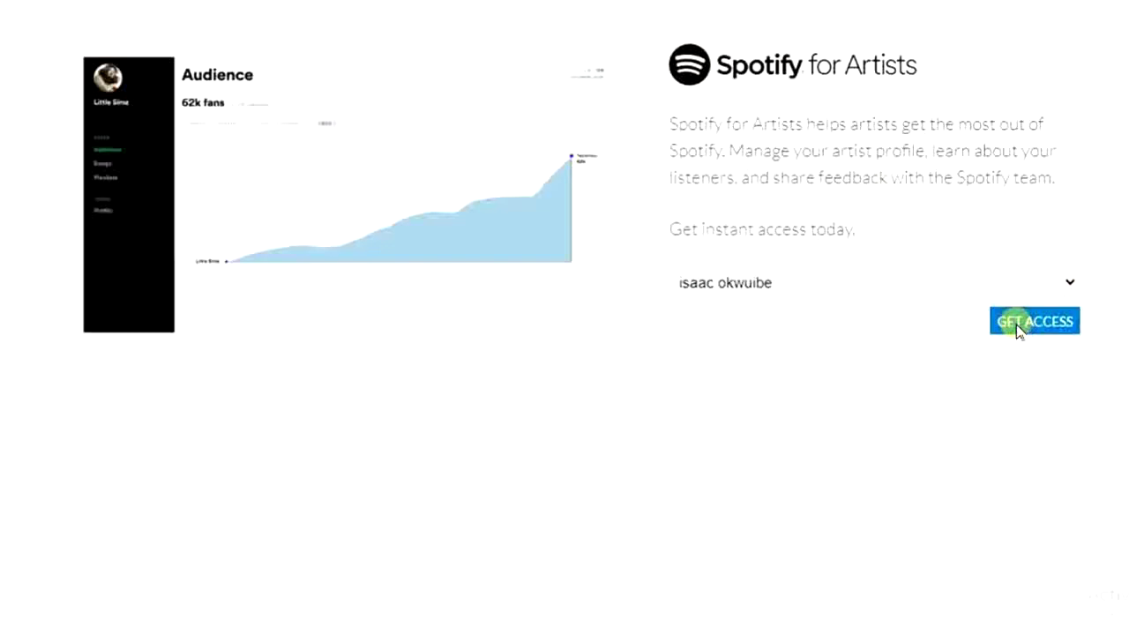
{"action": "left_click", "coordinate": [1025, 328]}
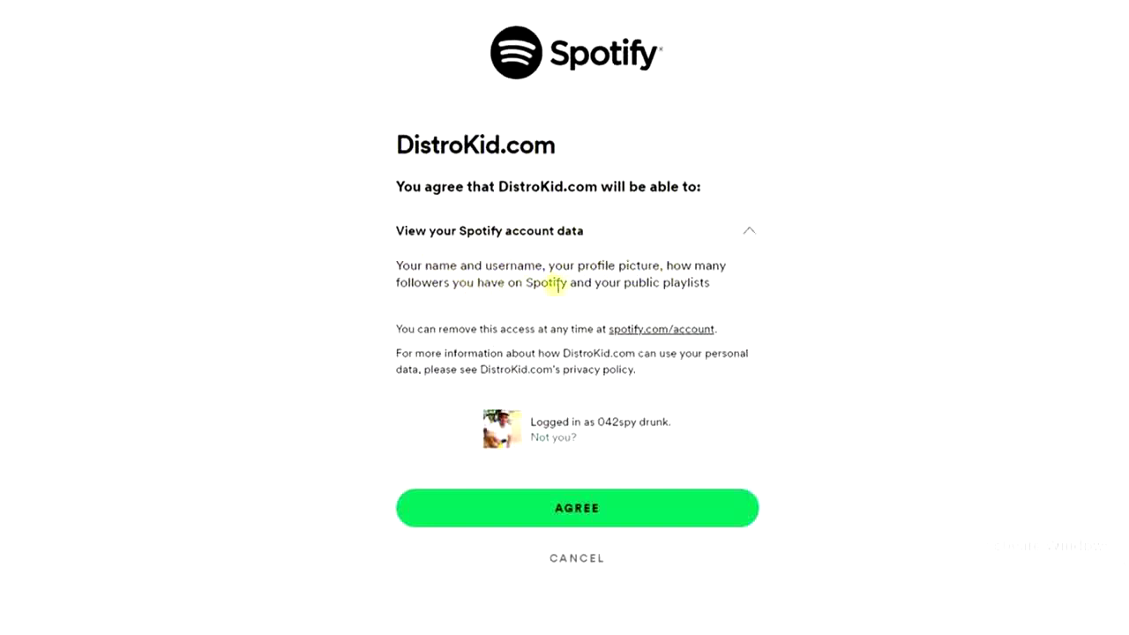
{"action": "left_click", "coordinate": [608, 512]}
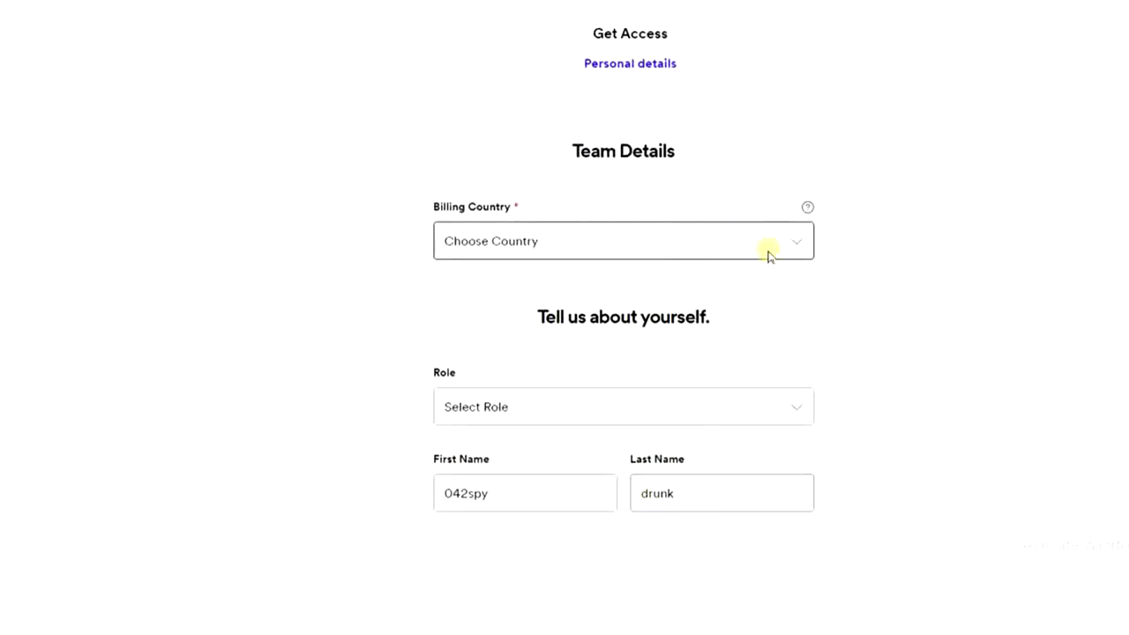
Set the billing country to Nigeria and the role to Artist
{"action": "left_click", "coordinate": [805, 245]}
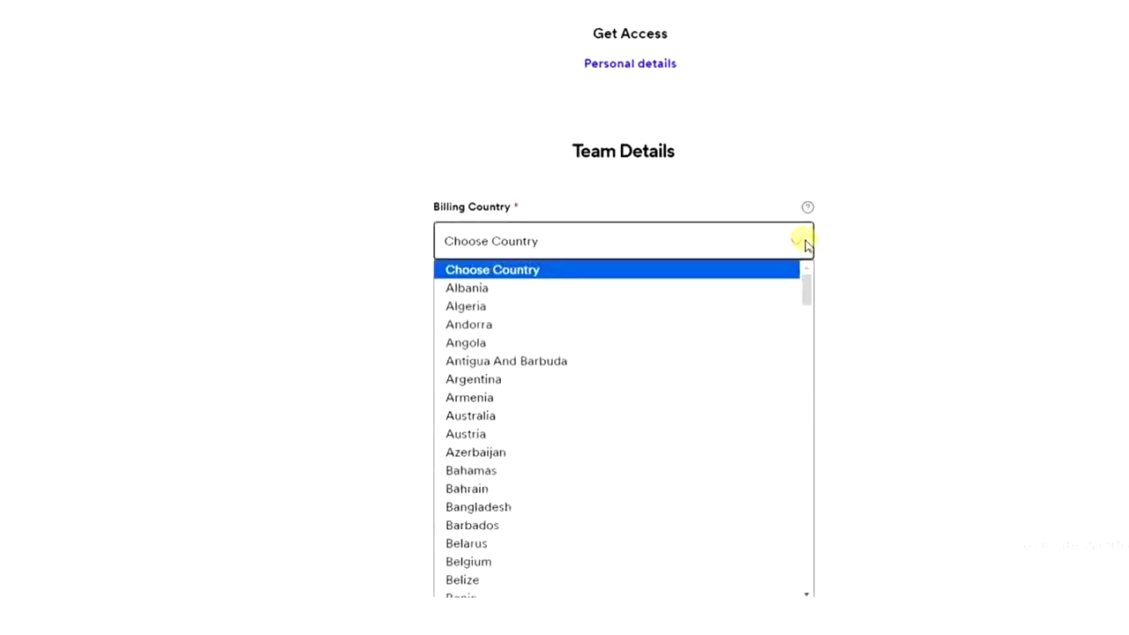
{"action": "left_click_drag", "start_coordinate": [808, 288], "coordinate": [809, 476]}
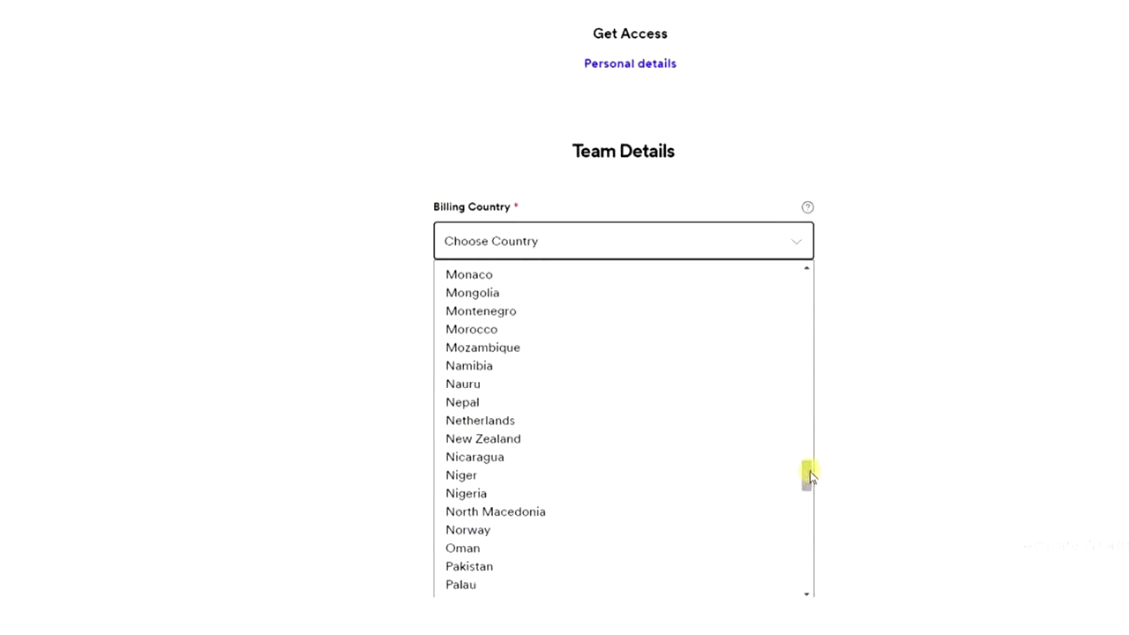
{"action": "left_click", "coordinate": [611, 492]}
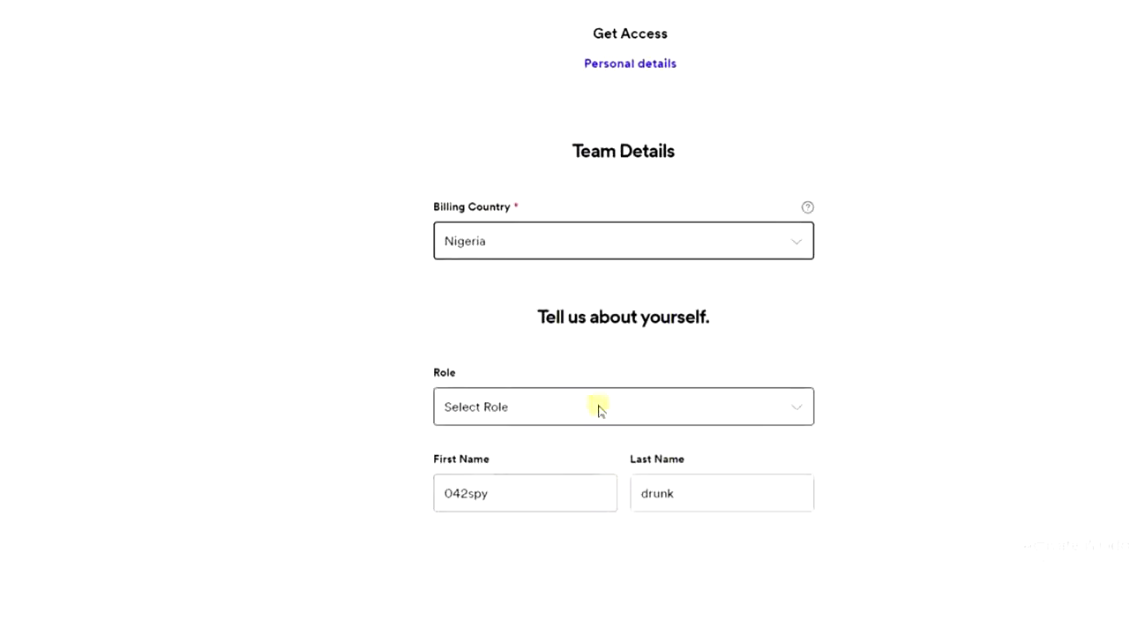
{"action": "left_click", "coordinate": [754, 400]}
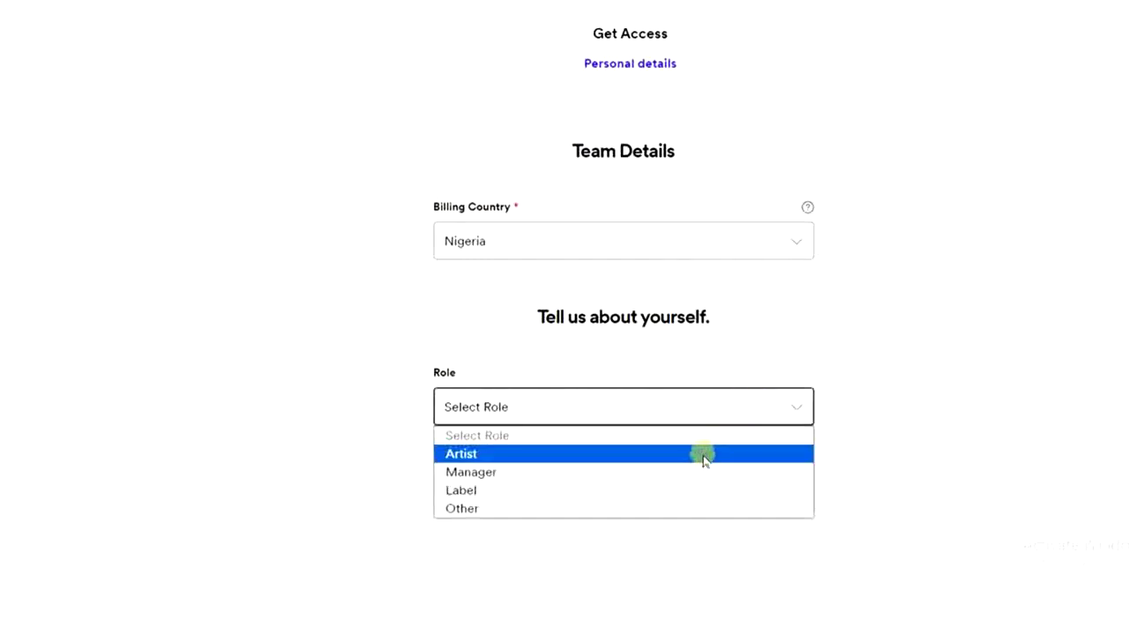
{"action": "left_click", "coordinate": [708, 454]}
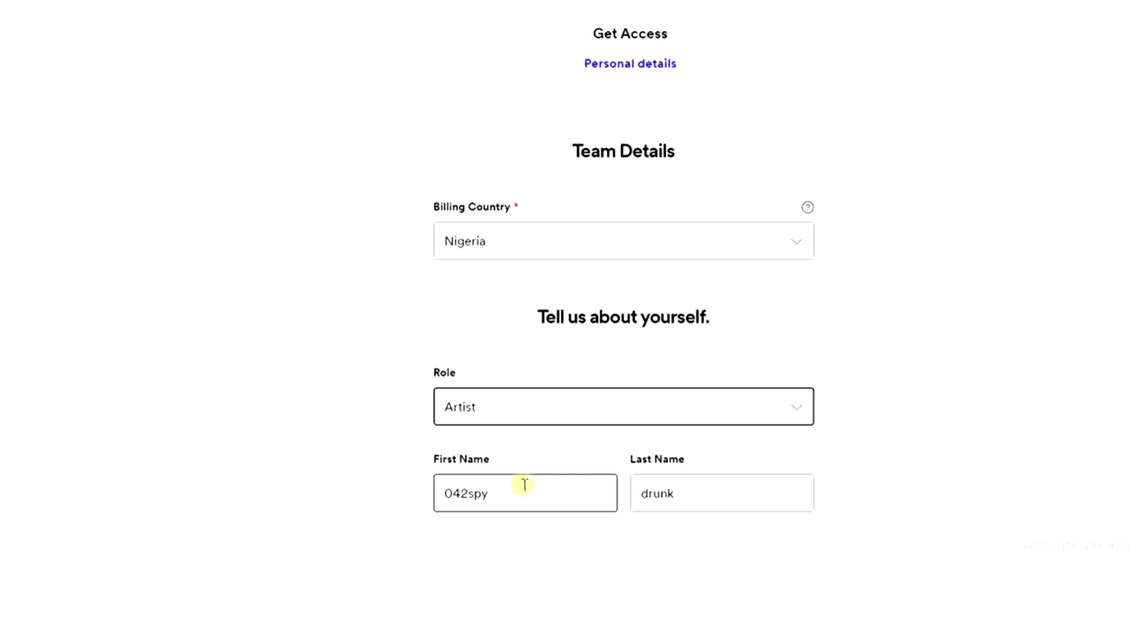
Replace the First Name and Last Name fields with the artist's own first and last name
{"action": "double_click", "coordinate": [521, 492]}
{"action": "type", "text": "042s"}
{"action": "key", "text": "BackSpace"}
{"action": "key", "text": "BackSpace"}
{"action": "key", "text": "BackSpace"}
{"action": "key", "text": "BackSpace"}
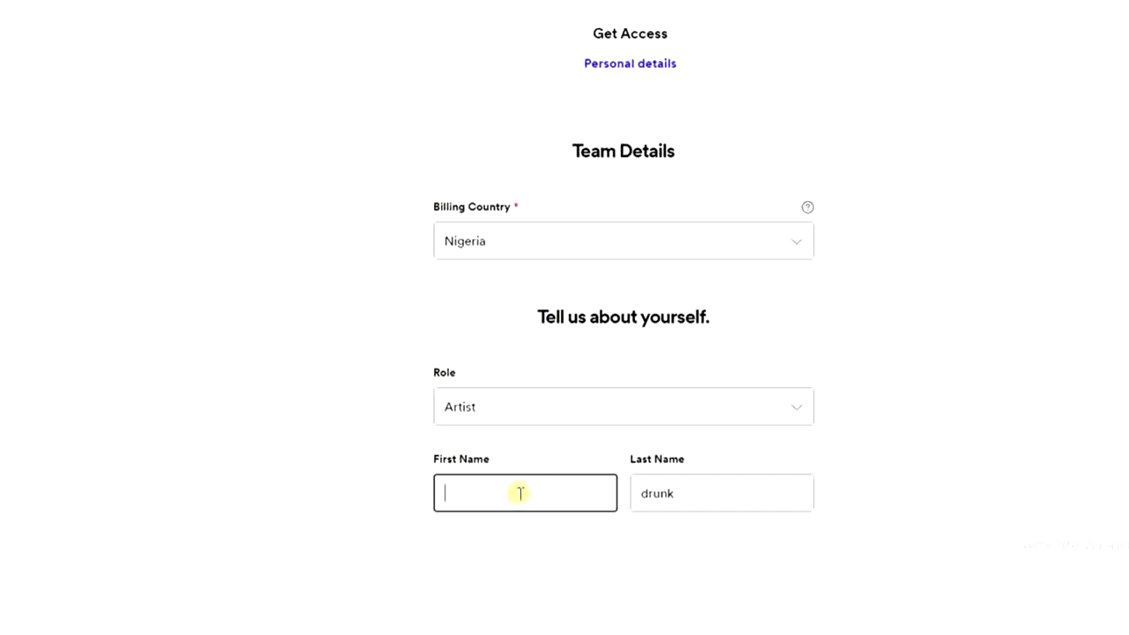
{"action": "left_click", "coordinate": [693, 492]}
{"action": "key", "text": "BackSpace"}
{"action": "key", "text": "BackSpace"}
{"action": "key", "text": "BackSpace"}
{"action": "key", "text": "BackSpace"}
{"action": "key", "text": "BackSpace"}
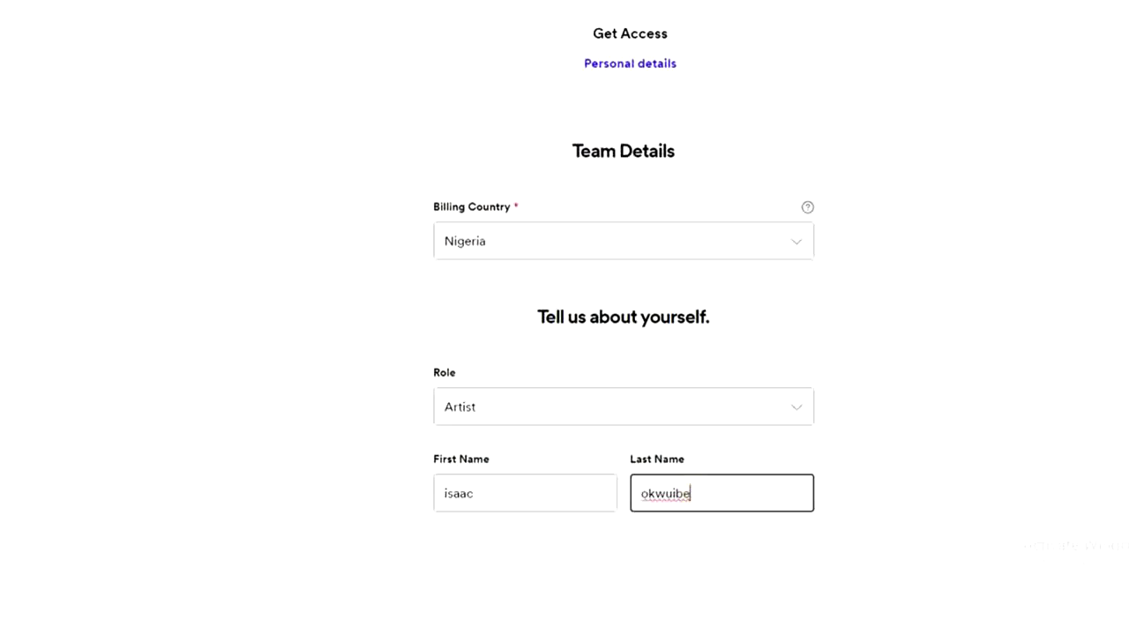
Use the Spotify account email as business email, accept the terms, and submit the request
{"action": "scroll", "coordinate": [623, 353], "scroll_direction": "down", "scroll_amount": 2}
{"action": "scroll", "coordinate": [623, 353], "scroll_direction": "down", "scroll_amount": 4}
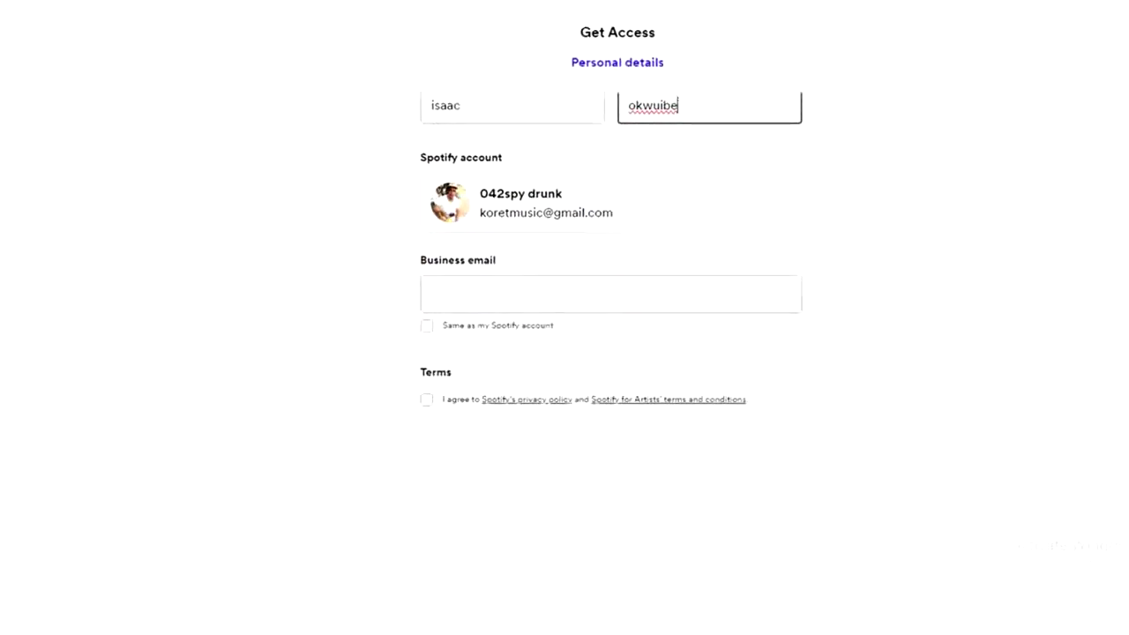
{"action": "scroll", "coordinate": [623, 352], "scroll_direction": "down", "scroll_amount": 1}
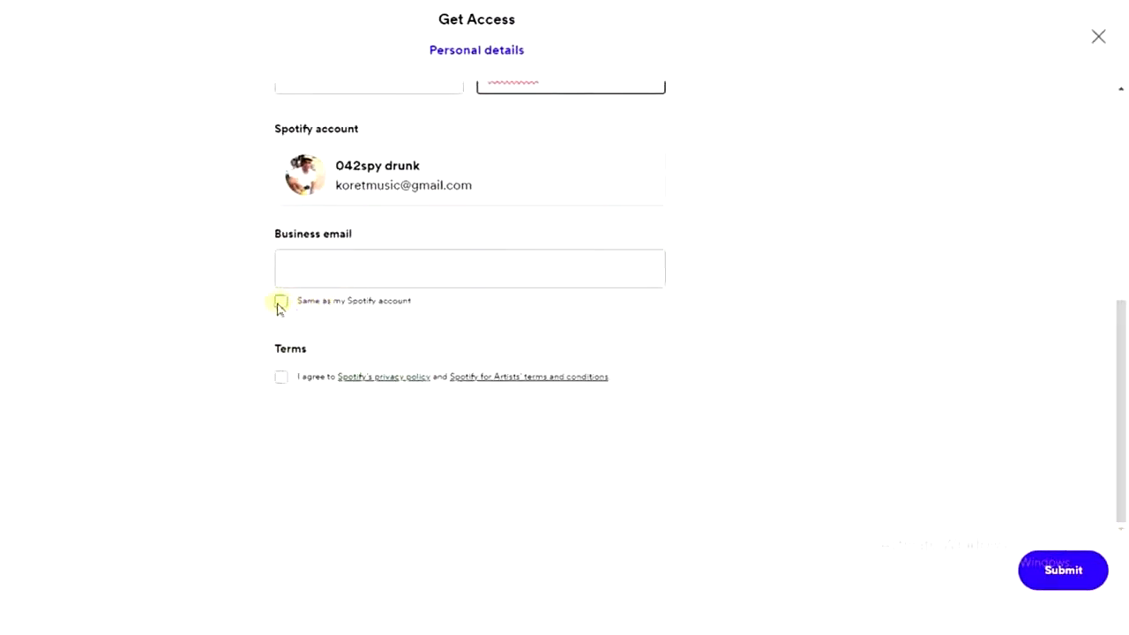
{"action": "left_click", "coordinate": [280, 301]}
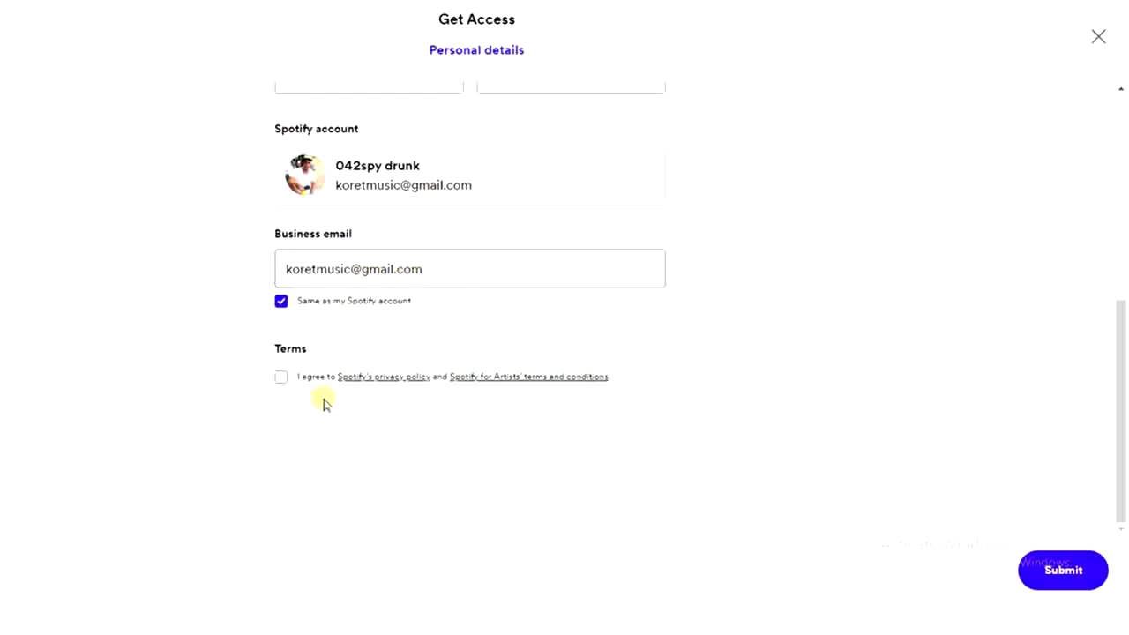
{"action": "left_click", "coordinate": [281, 377]}
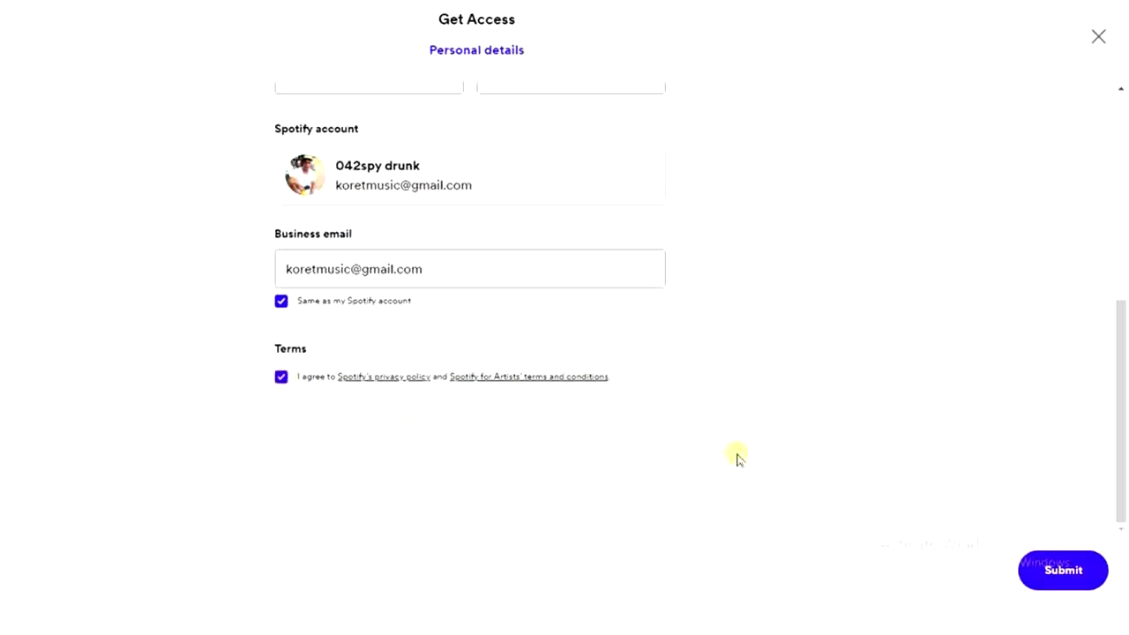
{"action": "left_click", "coordinate": [1074, 569]}
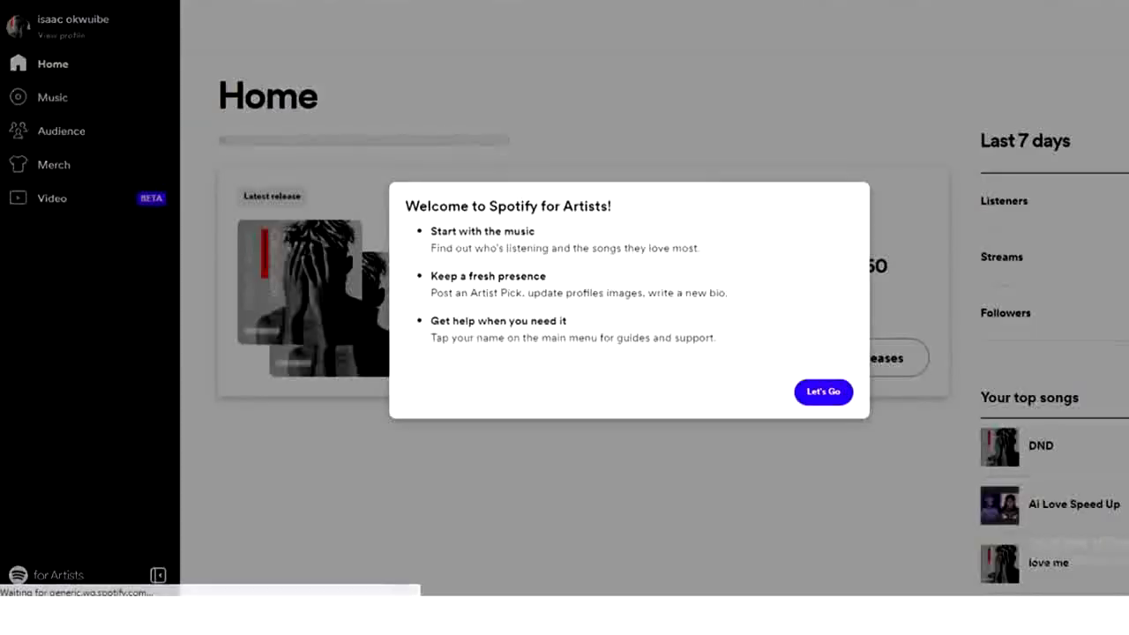
Dismiss the Welcome to Spotify for Artists dialog with Let's Go
{"action": "left_click", "coordinate": [820, 392]}
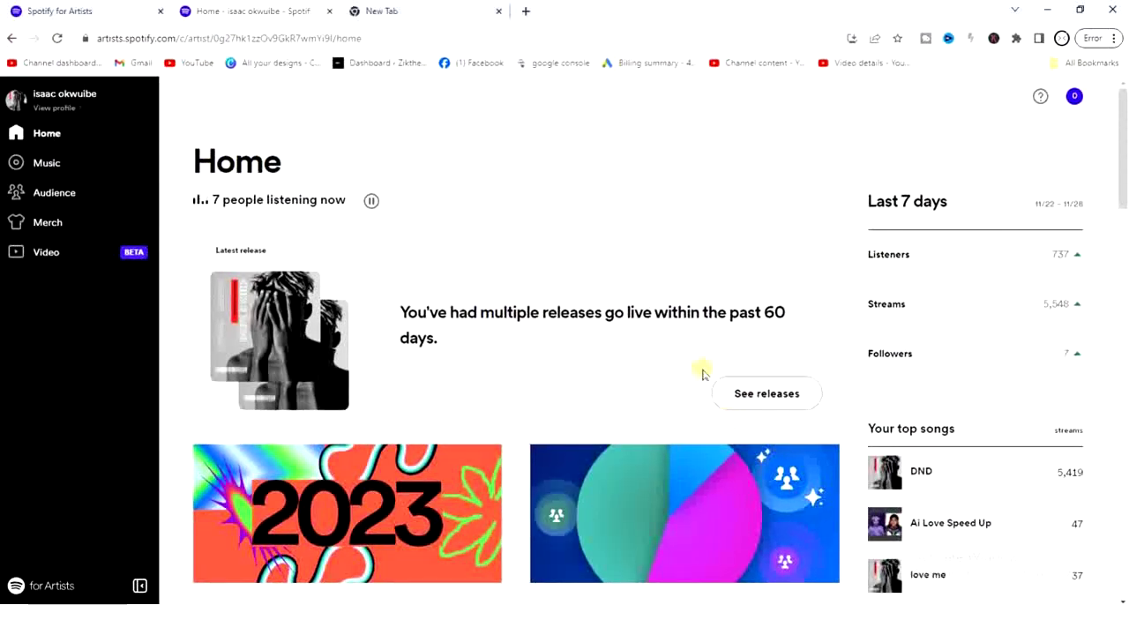